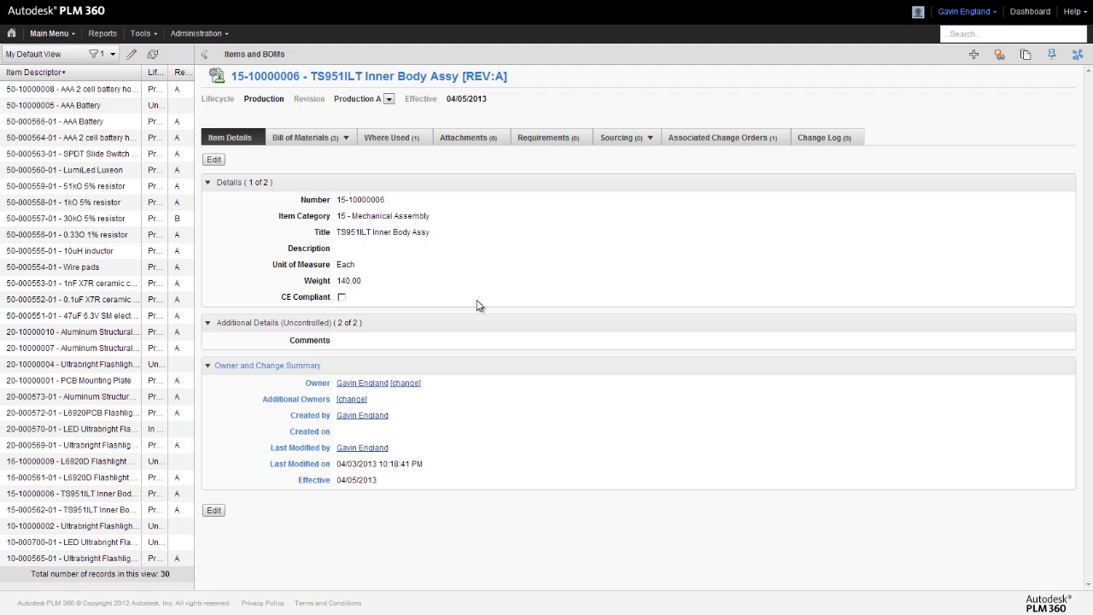
- View the Inner Body Assy's bill of materials, then go to Engineering > Change Orders
click(314, 137)
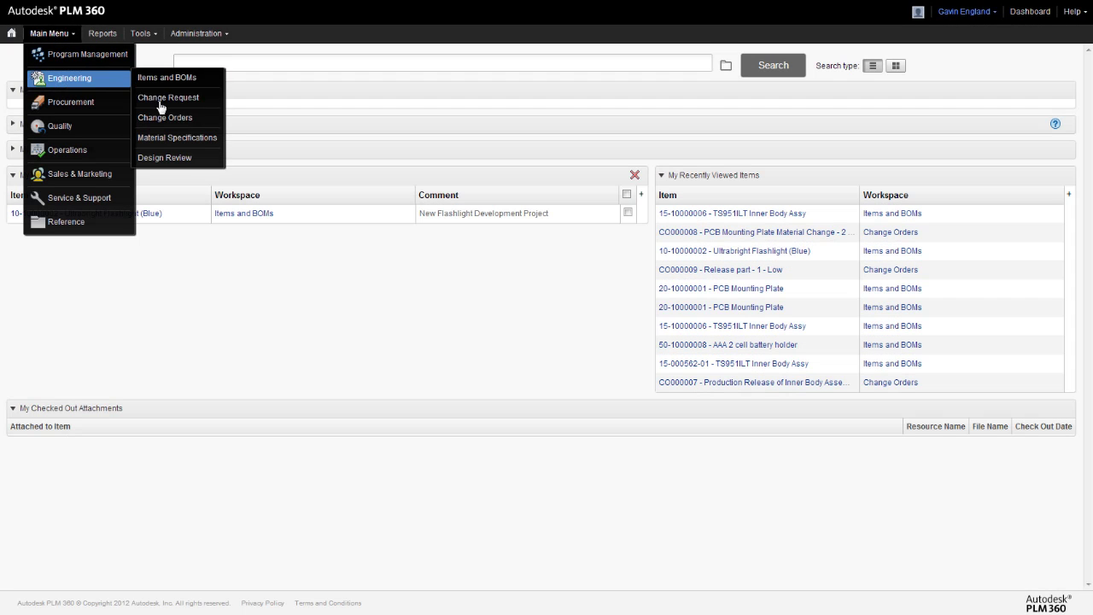
mouse_move(105, 83)
click(162, 113)
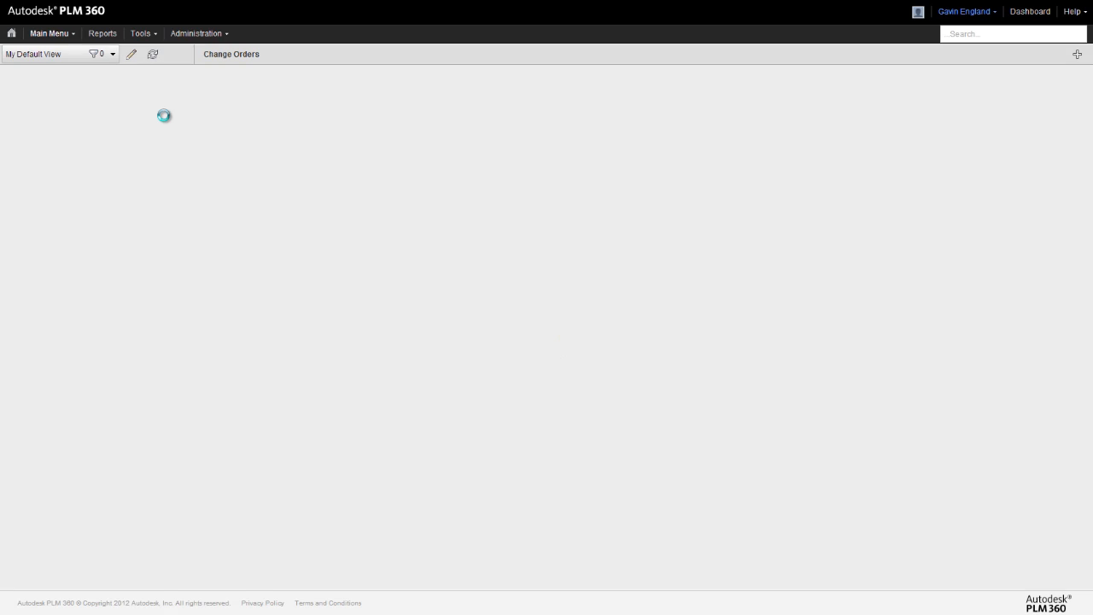
click(85, 106)
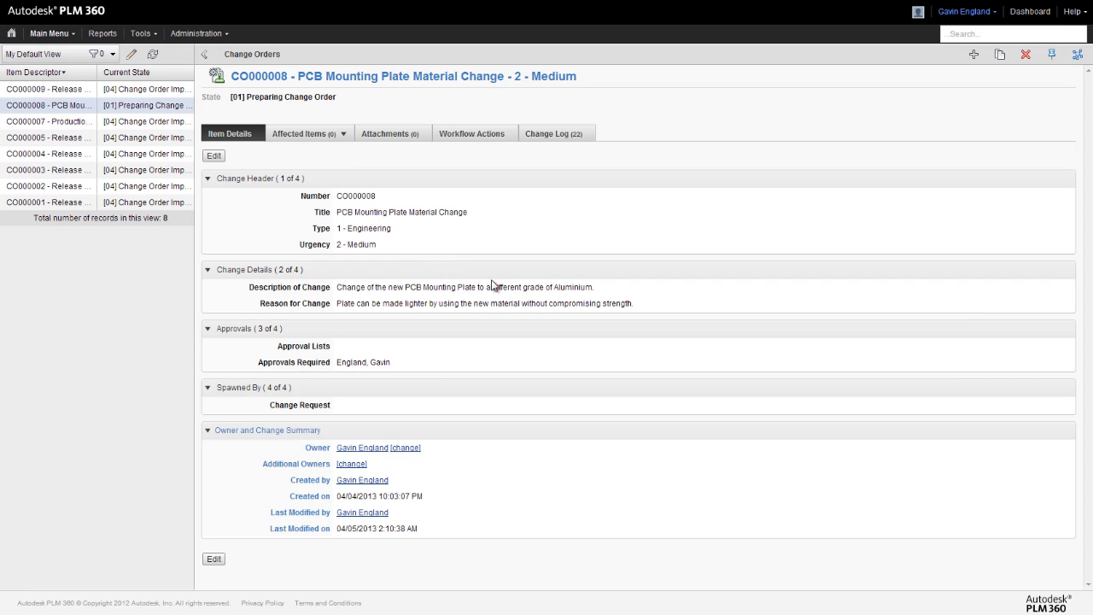
click(315, 137)
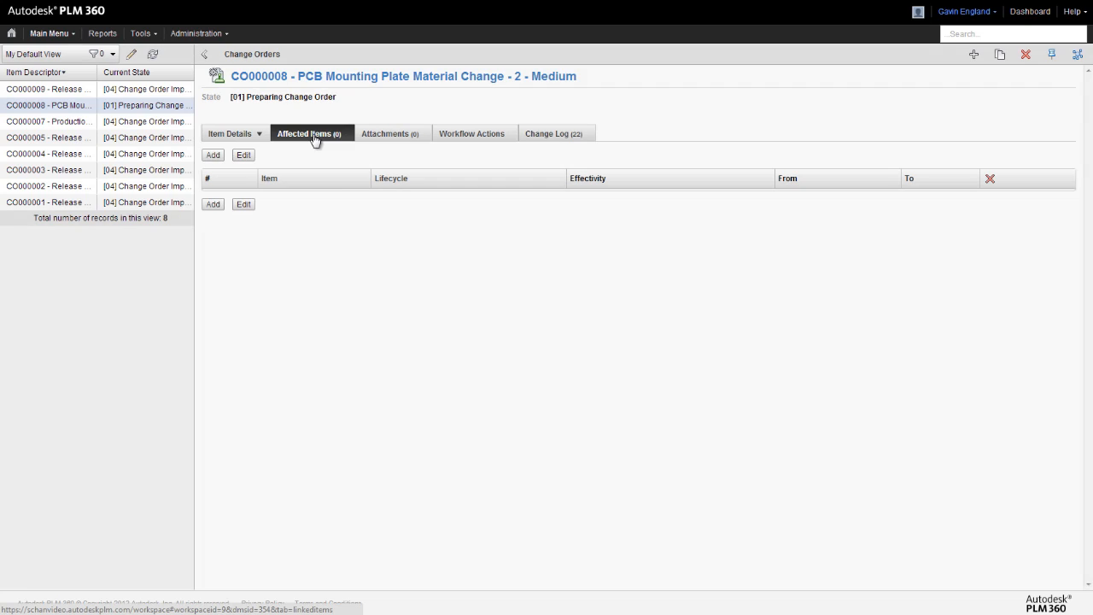
click(212, 204)
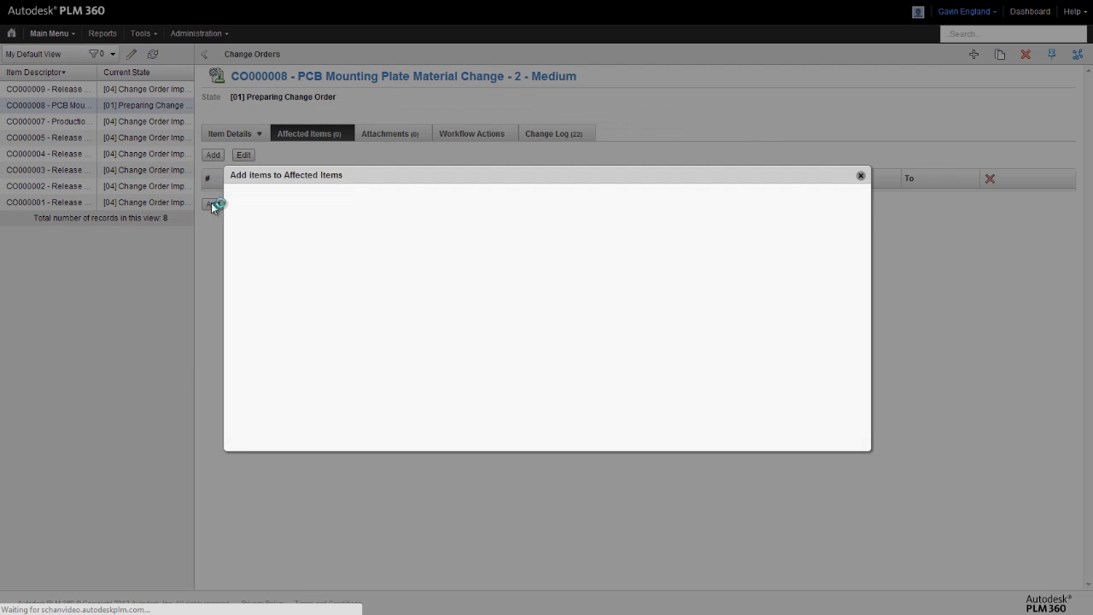
scroll(589, 300, down, 3)
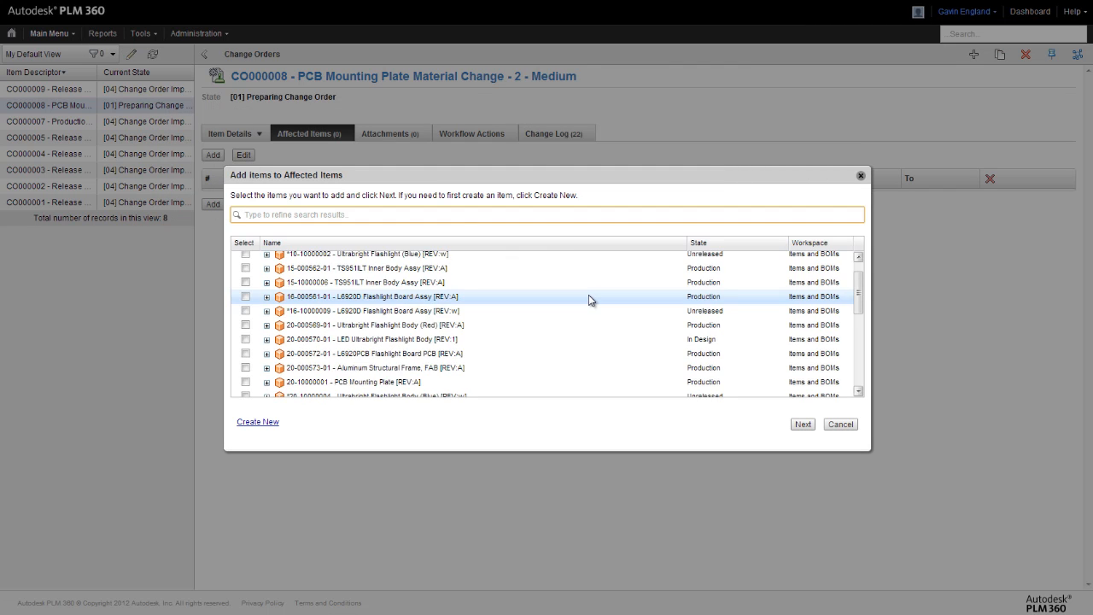
scroll(590, 300, down, 3)
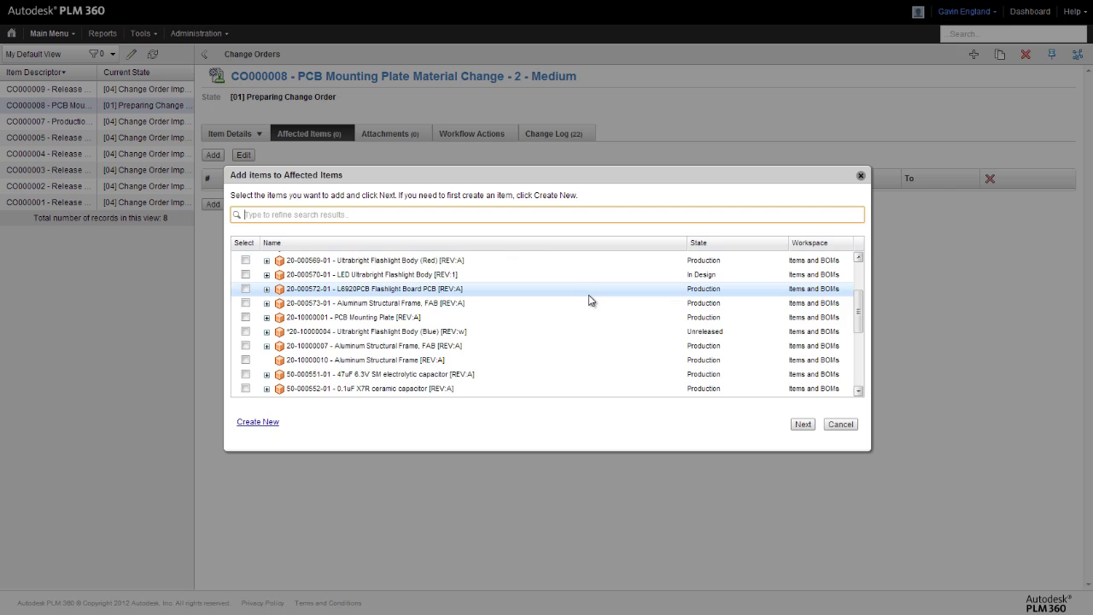
click(245, 317)
click(803, 424)
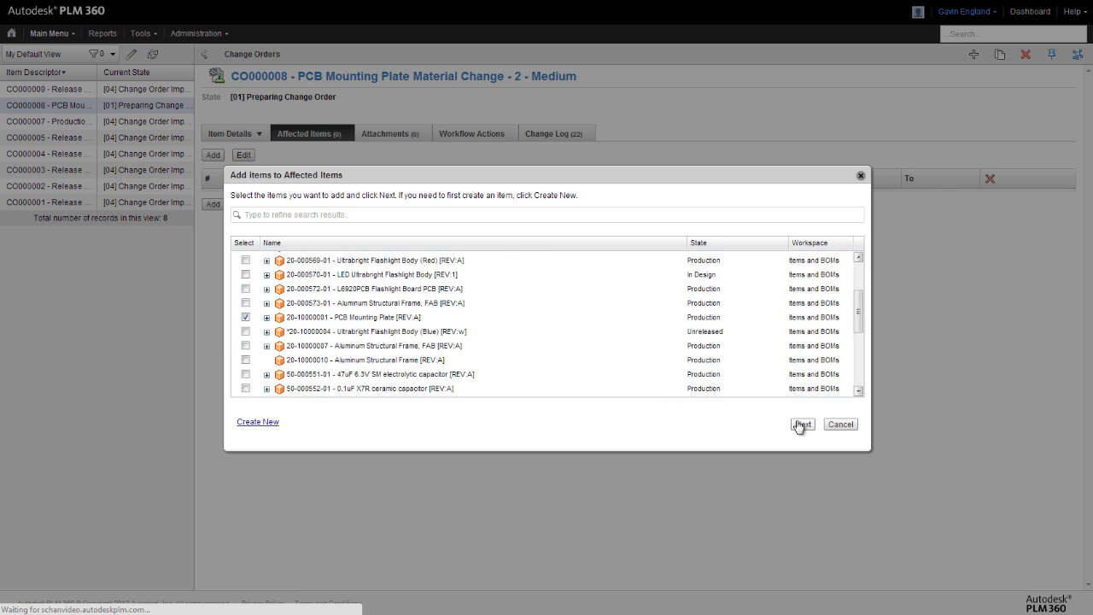
click(798, 261)
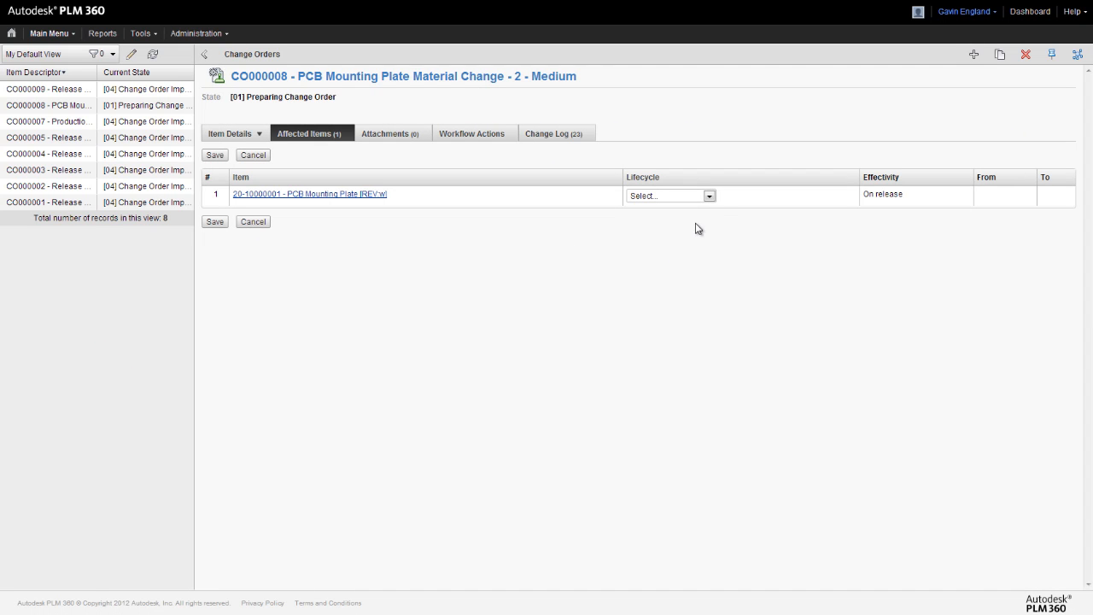
- Set the plate to Production Revision effective 04/22/2013, save, and show the workflow actions
click(709, 196)
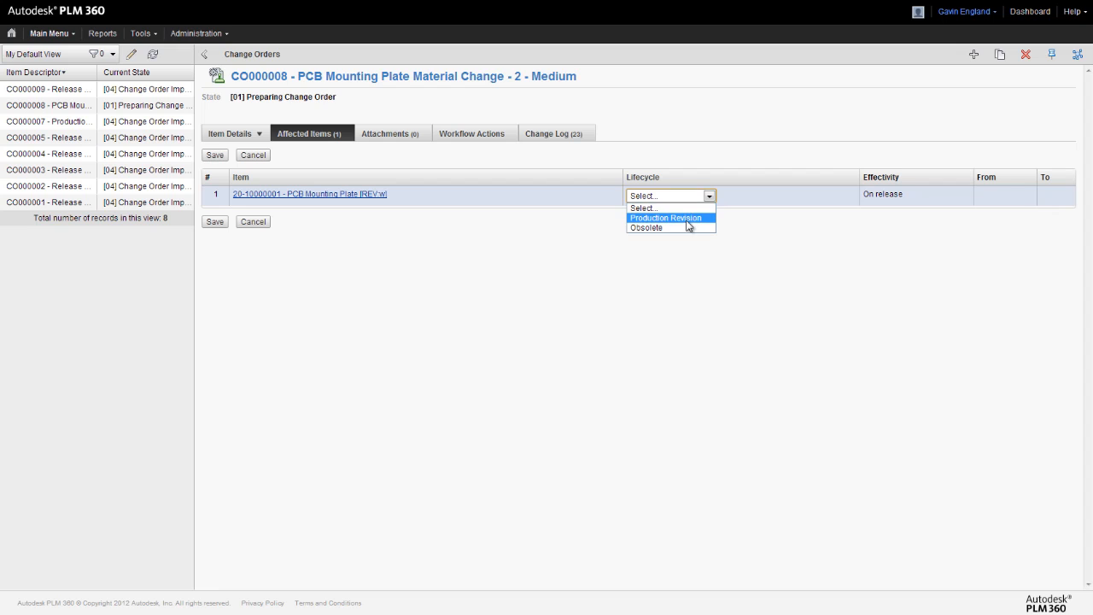
click(674, 218)
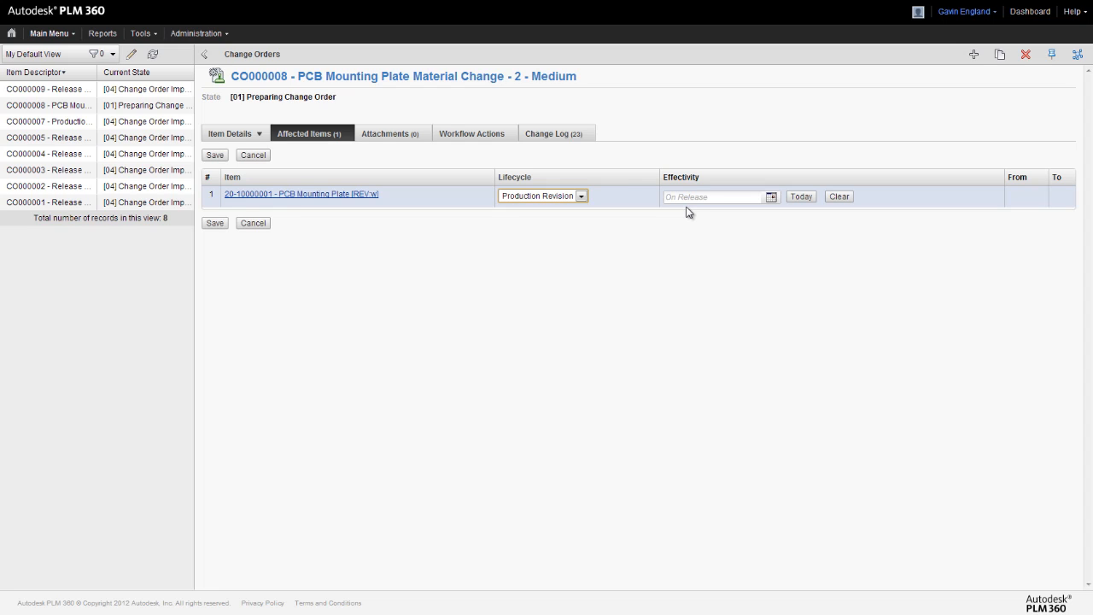
click(771, 197)
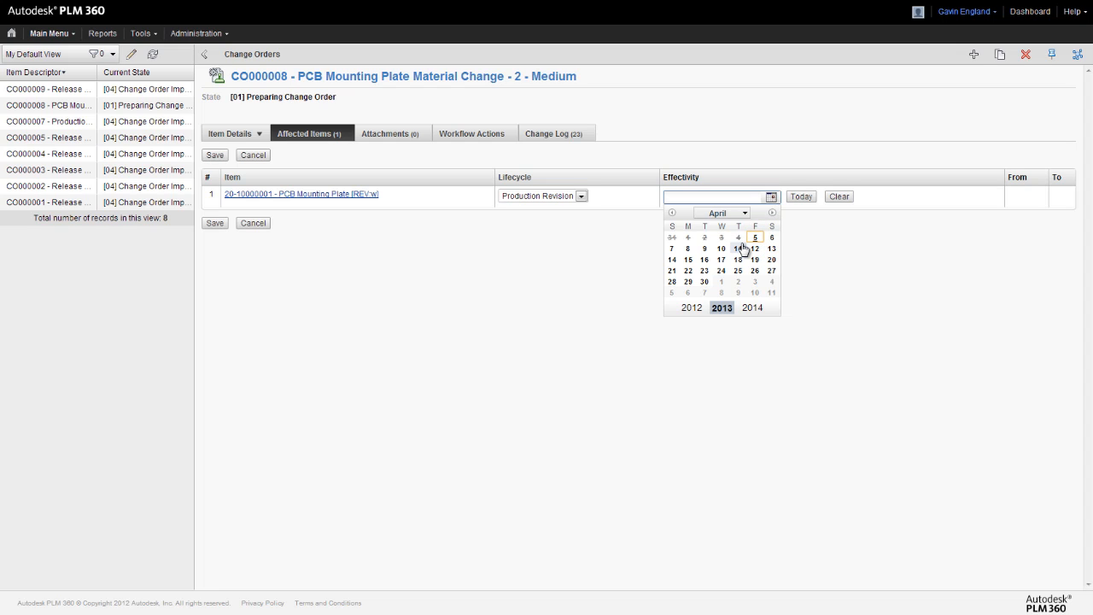
click(687, 271)
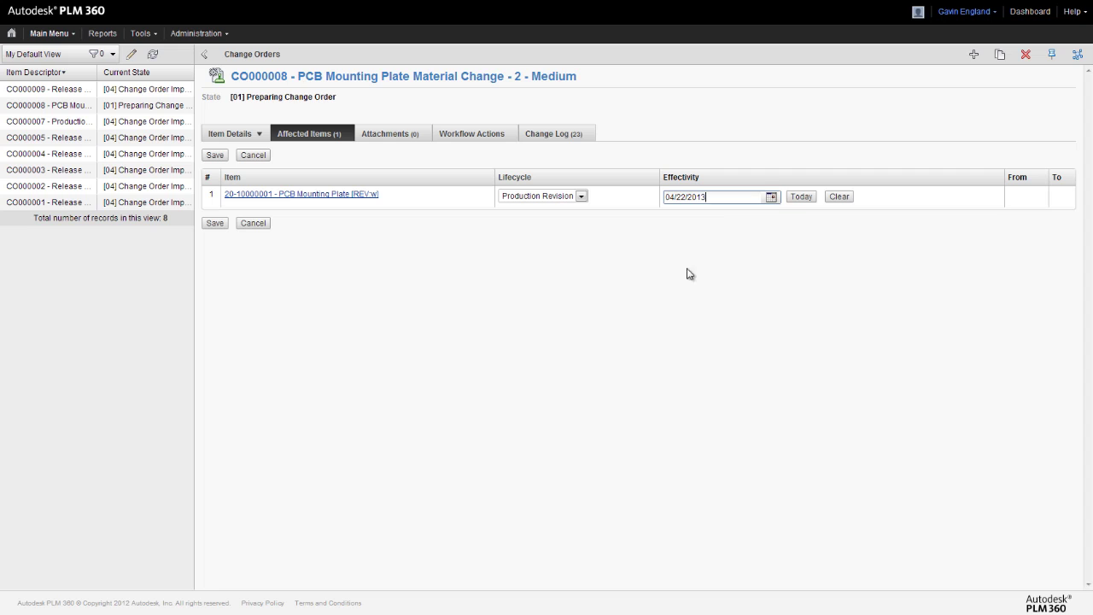
click(214, 223)
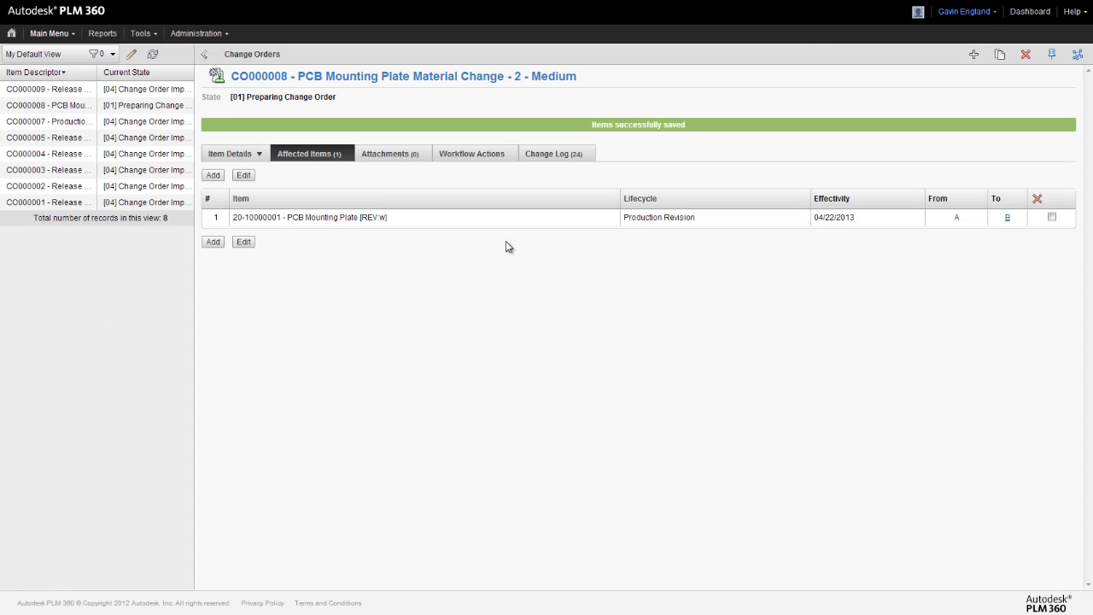
click(475, 156)
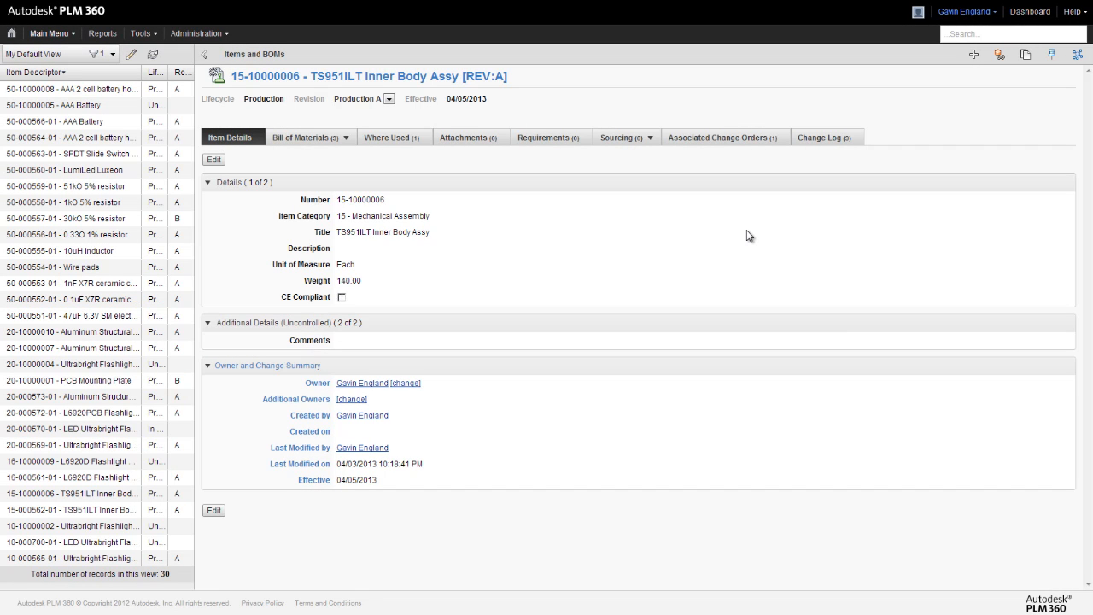
- View the Inner Body Assy BOM as of 04/12/2013, then as of 04/30/2013
click(307, 138)
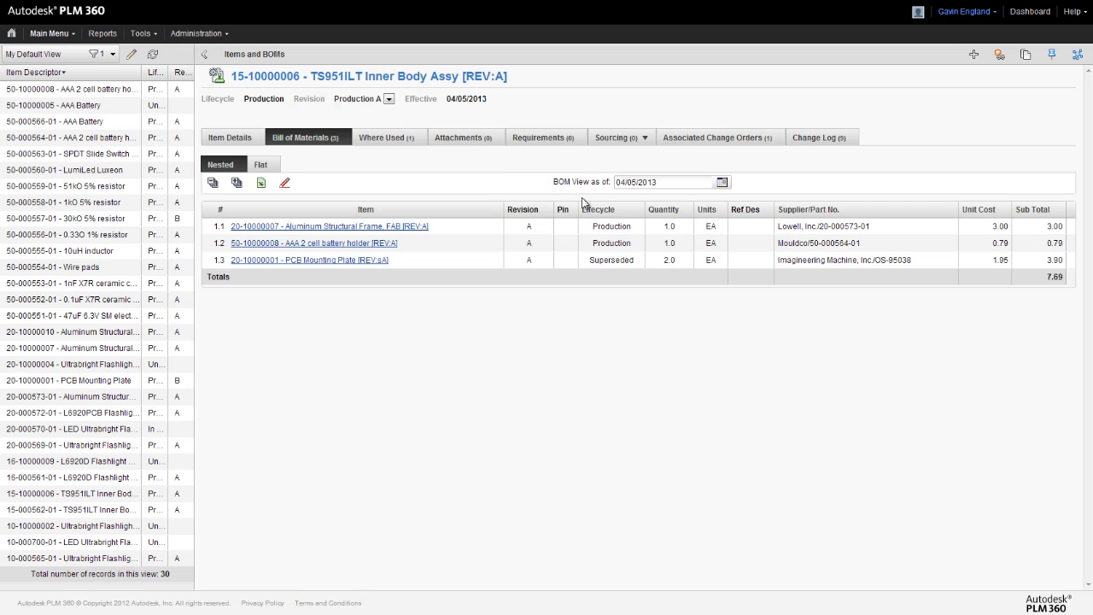
click(722, 181)
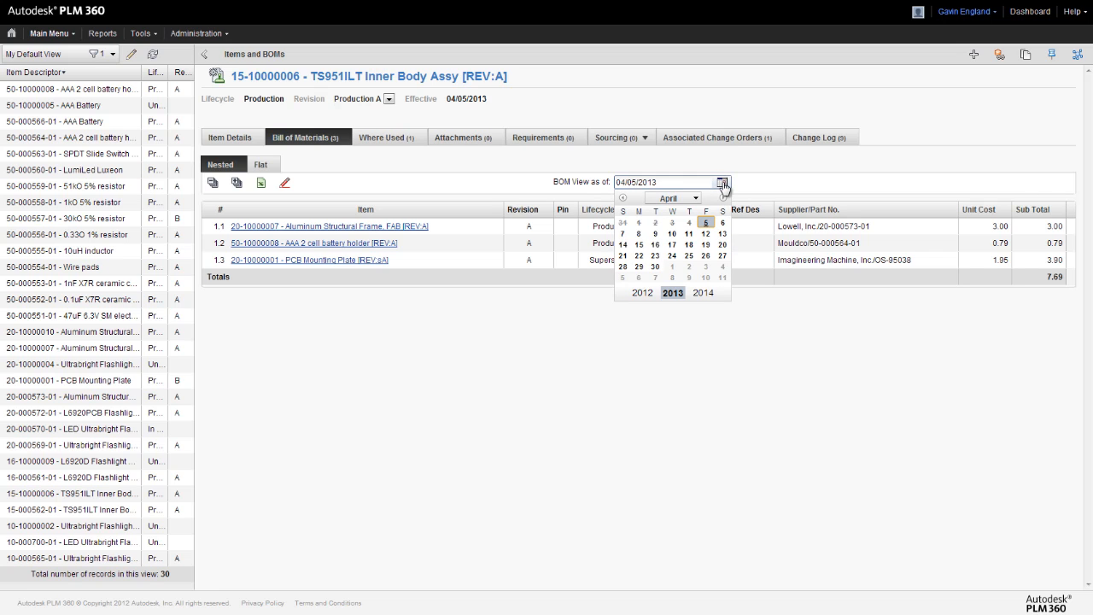
click(706, 234)
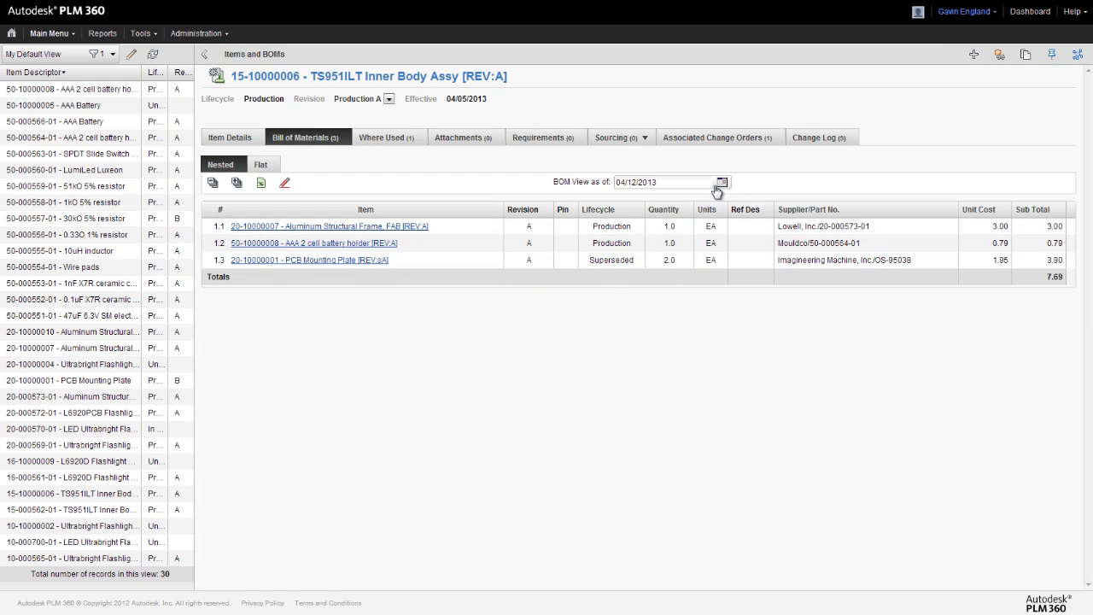
click(723, 183)
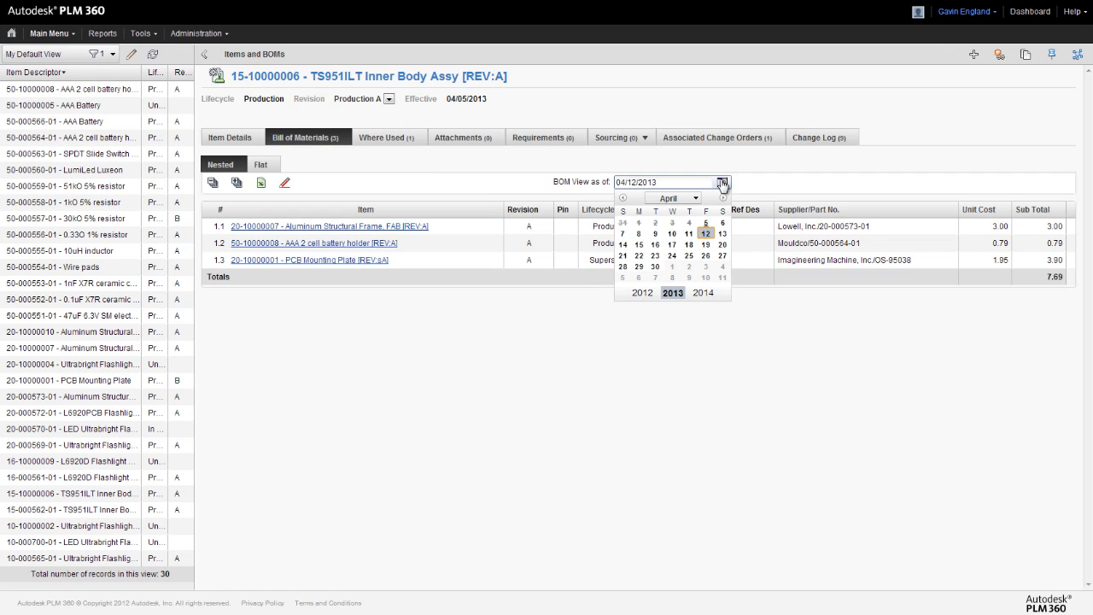
click(655, 266)
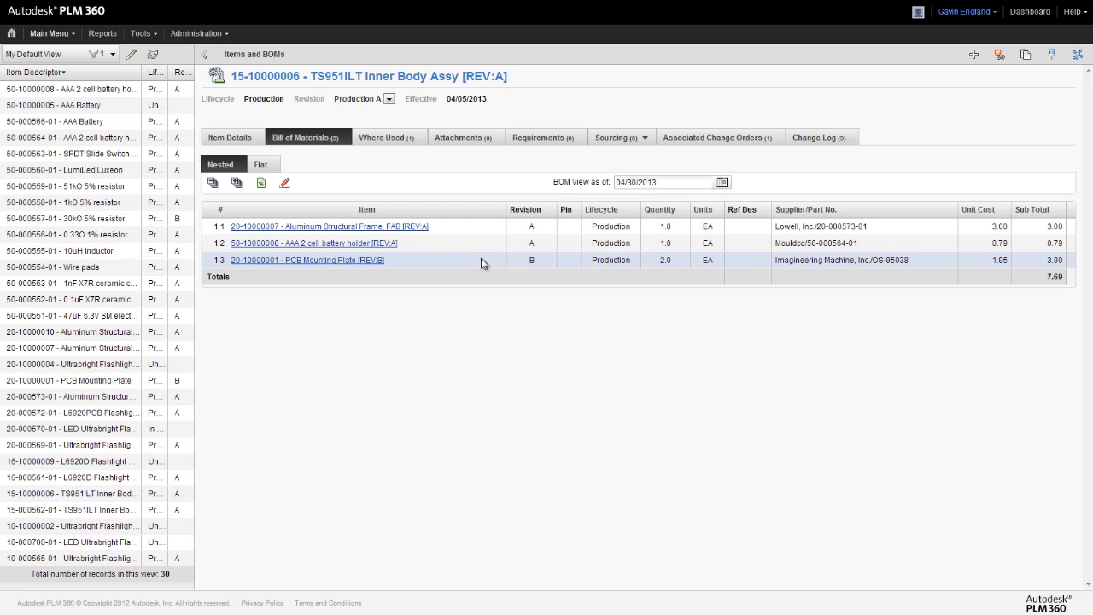
- Open PCB Mounting Plate rev B from row 1.3 and switch to Superseded revision A
click(369, 260)
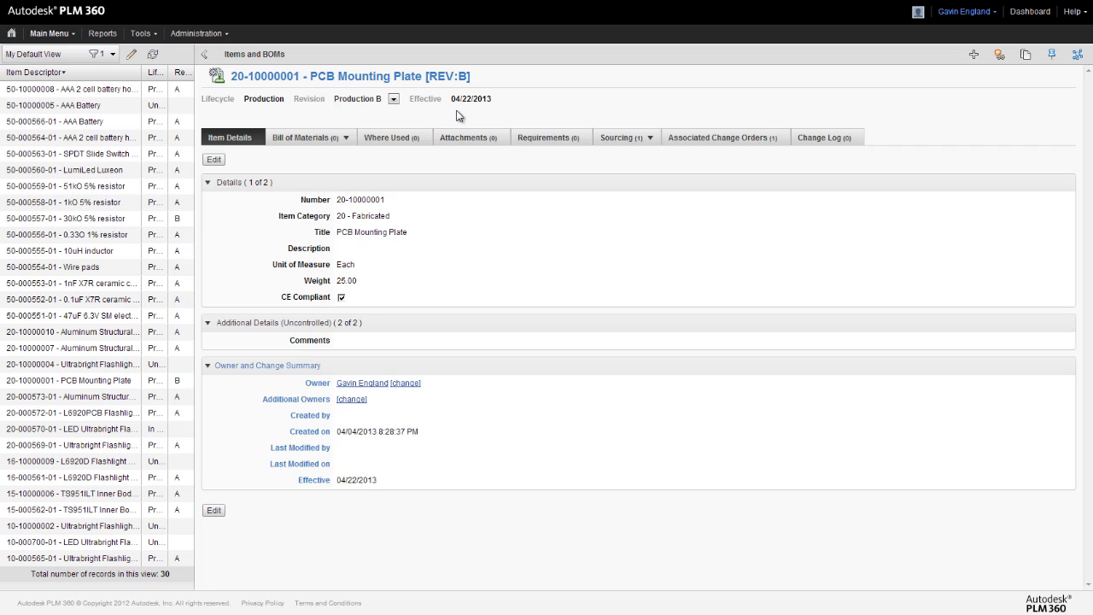
click(393, 100)
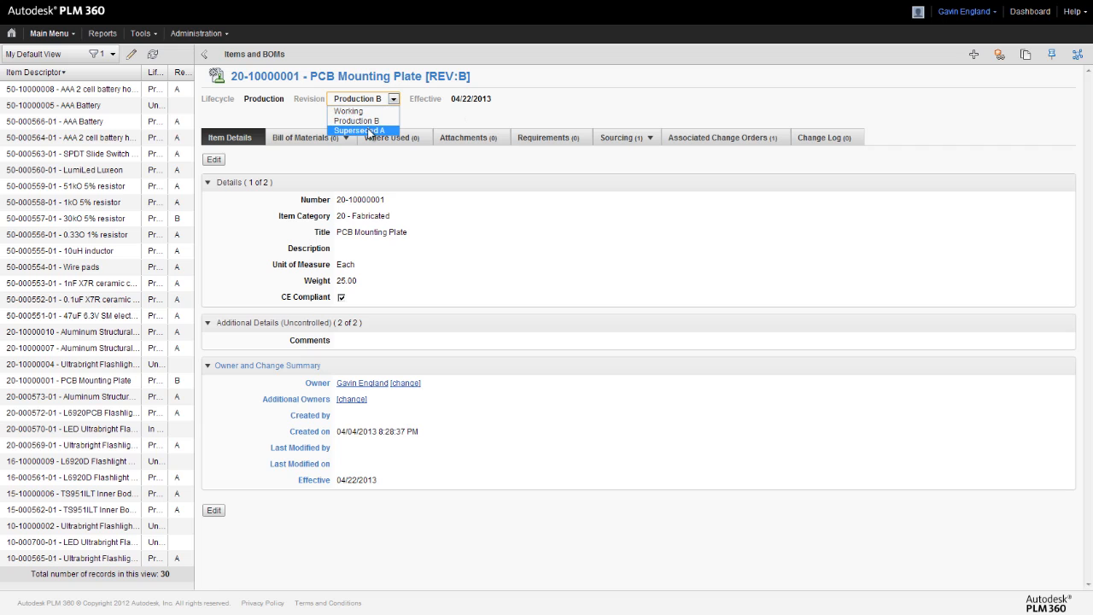
click(369, 132)
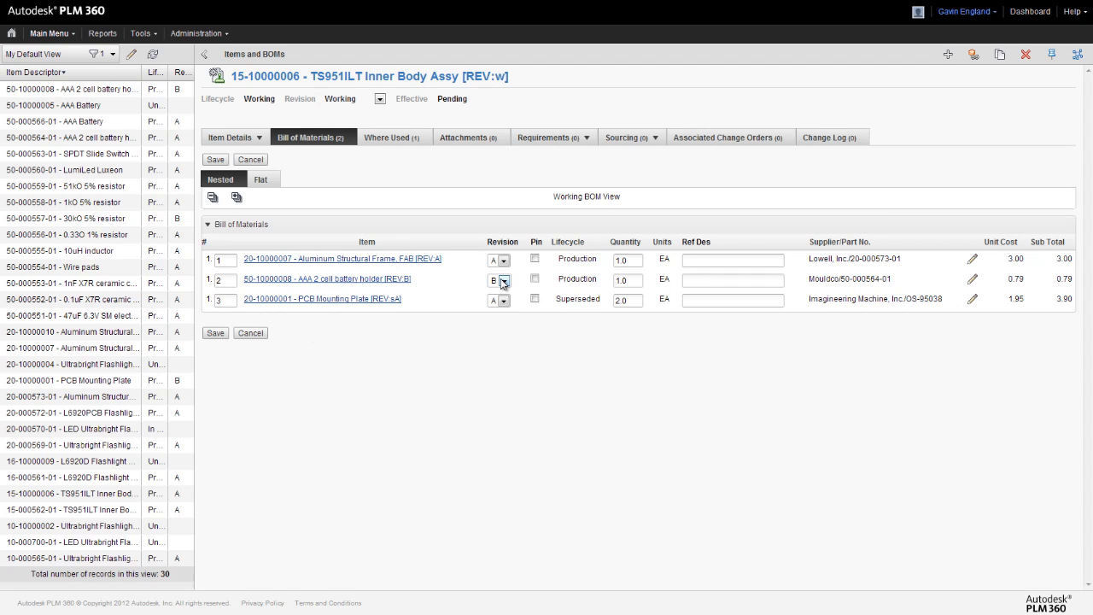
- Set the AAA 2 cell battery holder in row 2 to revision A, pin it, and save
click(504, 280)
click(495, 293)
click(537, 280)
click(216, 332)
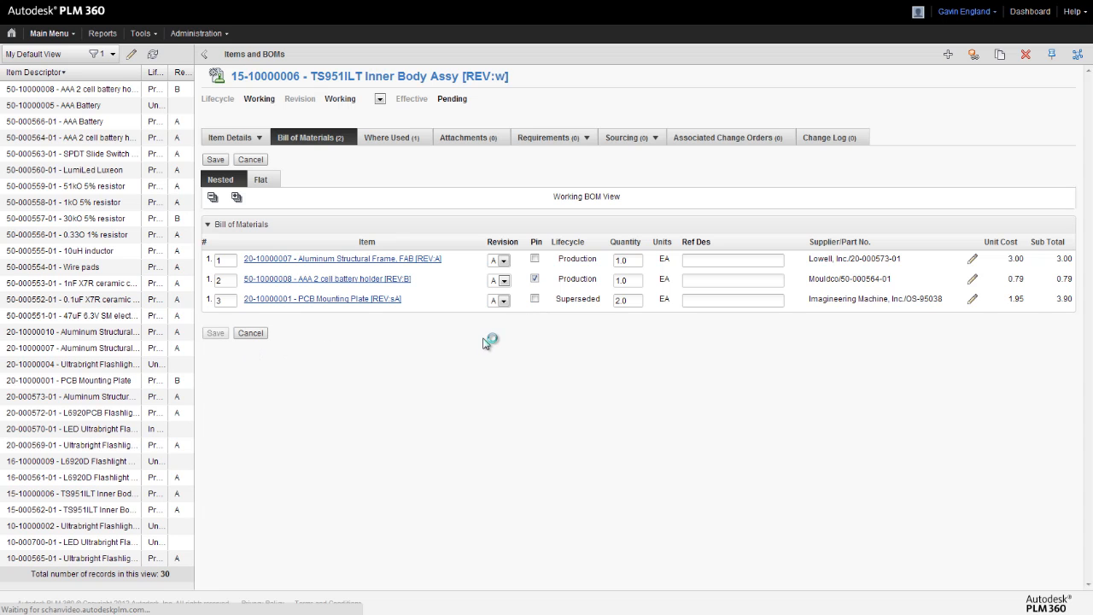